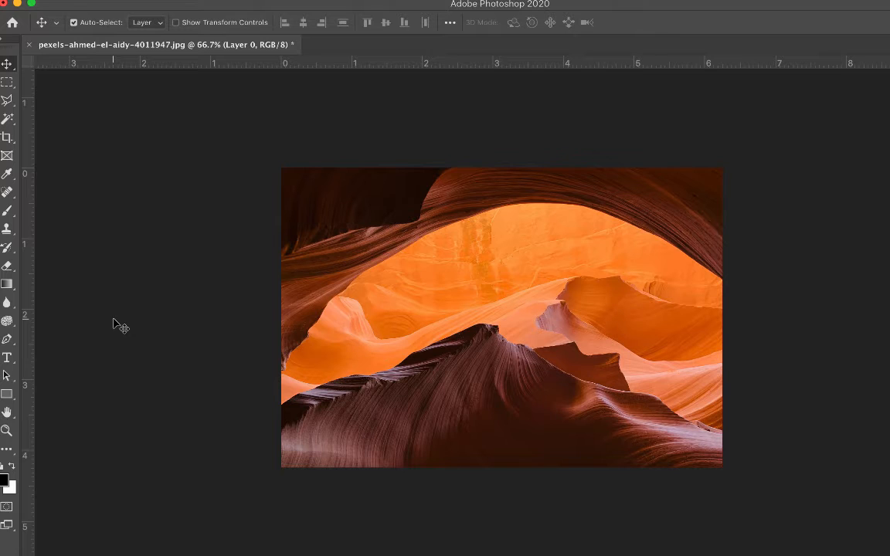
- Create a new guide layout with 0.125 in margins on all four sides of the canyon image canvas
key(super+alt)
click(382, 1)
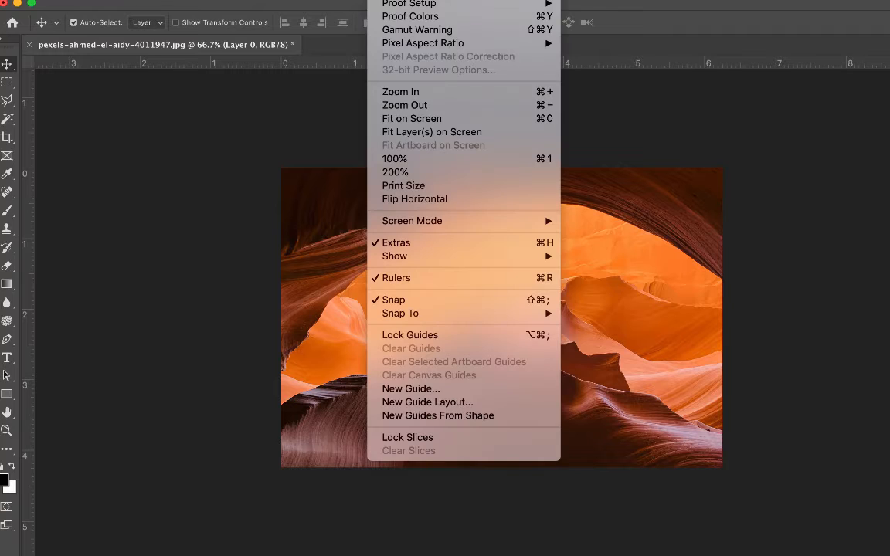
click(422, 403)
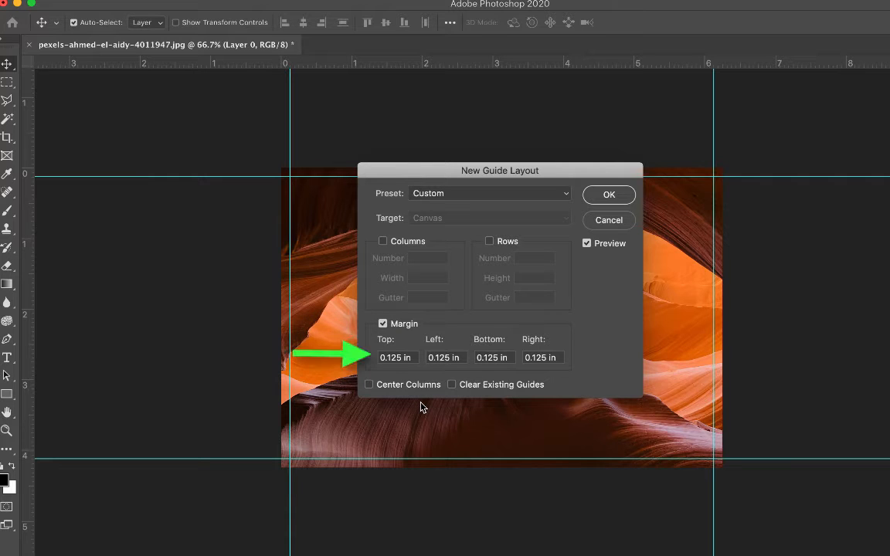
drag(547, 171, 889, 89)
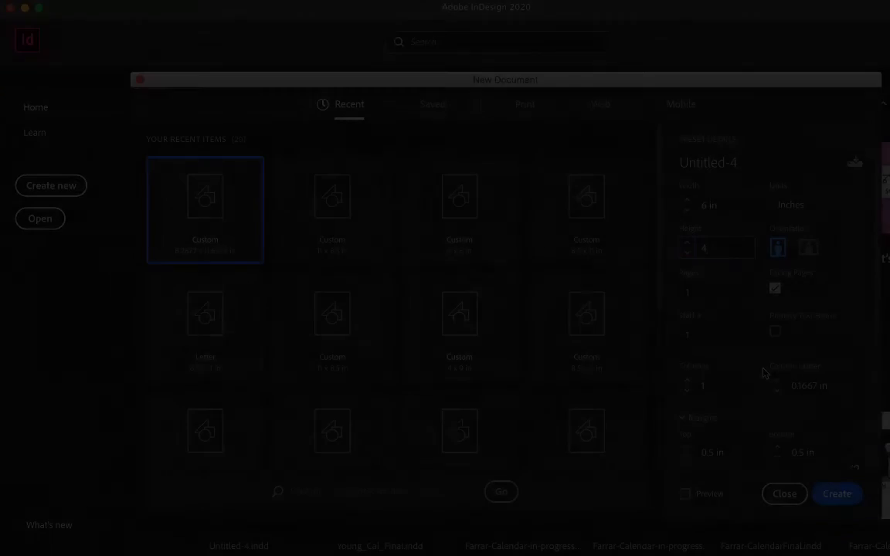
- Switch to InDesign, set the new document's bleed to 0.125 in on all four sides, and unlink the bleed values
scroll(757, 377, down, 5)
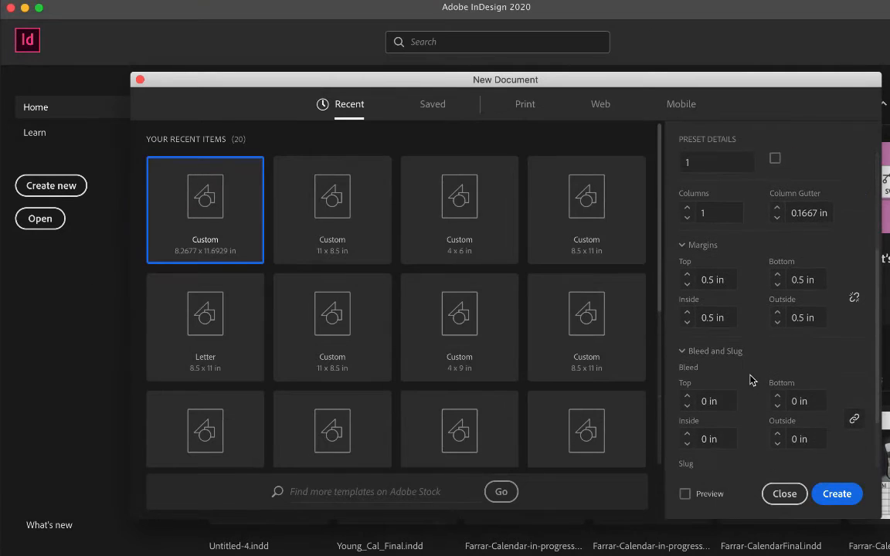
scroll(751, 380, down, 2)
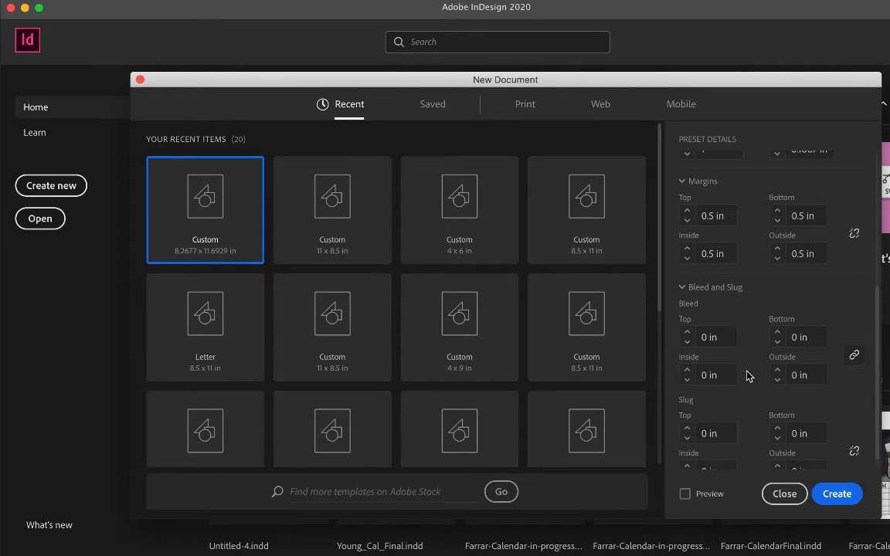
click(686, 334)
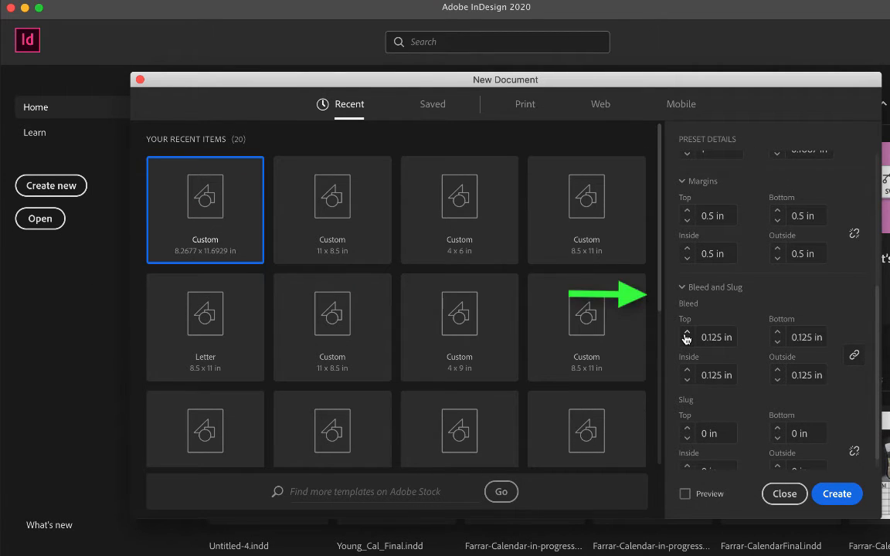
click(854, 357)
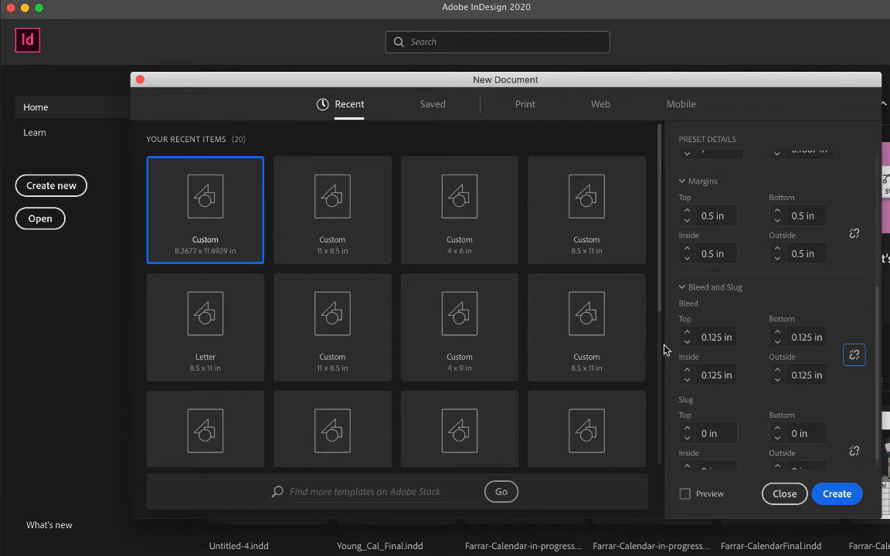
click(687, 334)
click(688, 334)
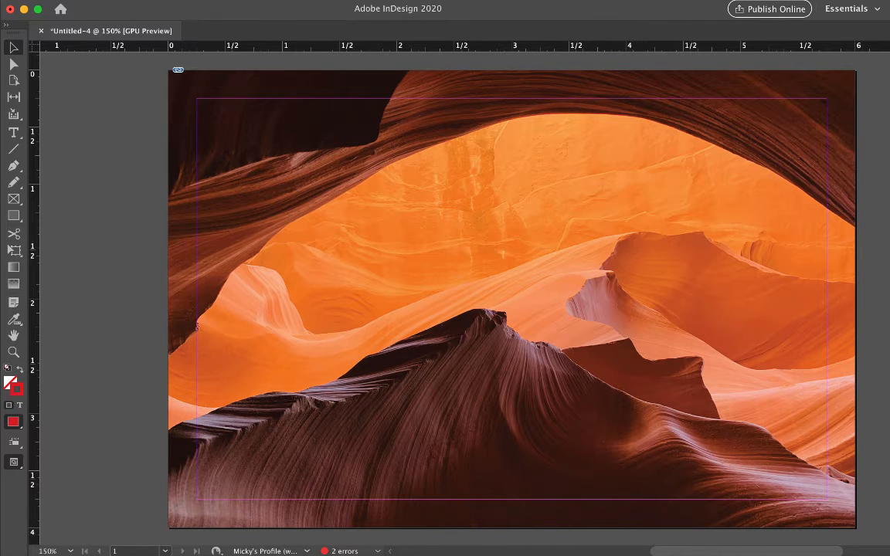
- Set the existing postcard document's bleed to 0.125 in on all sides in Document Setup
click(99, 1)
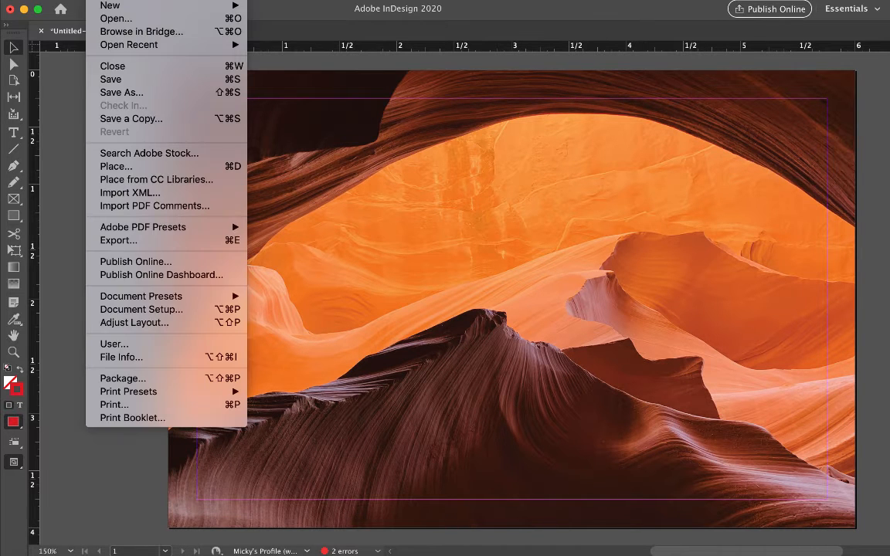
click(130, 312)
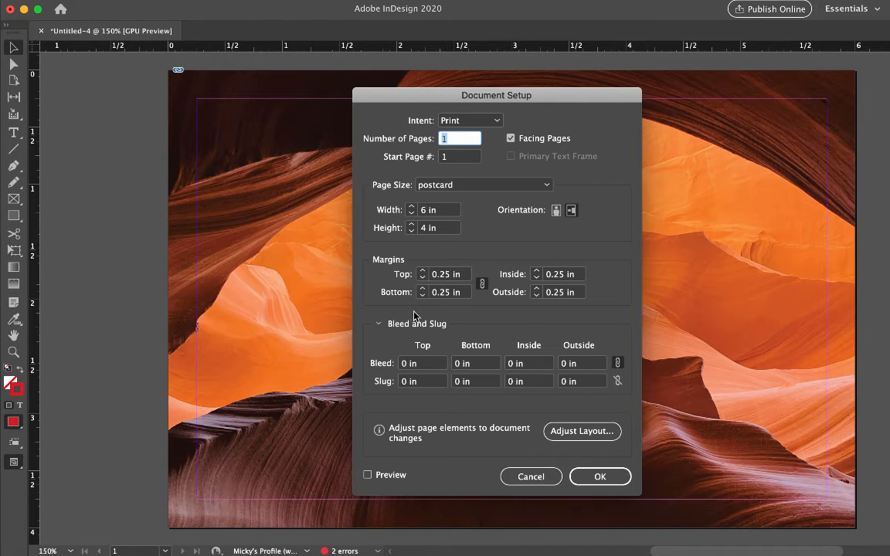
click(422, 363)
text(0.125)
key(Tab)
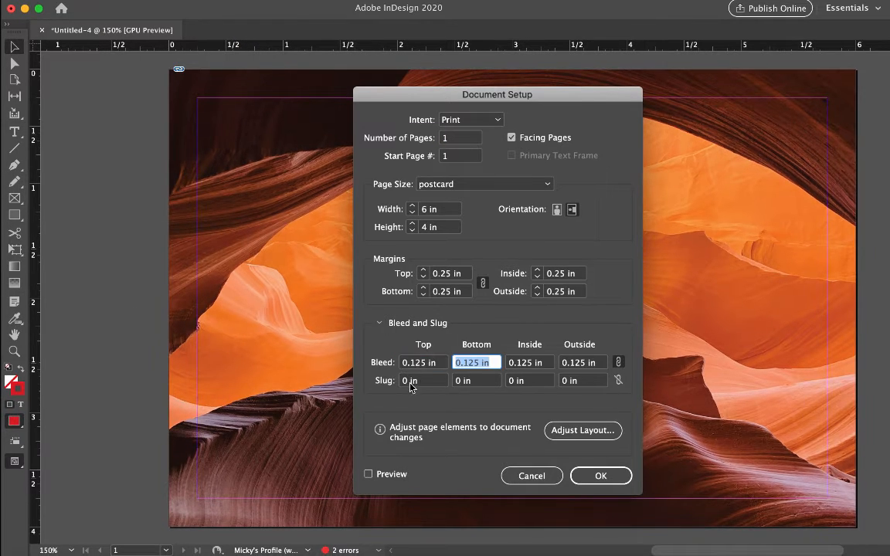
click(600, 476)
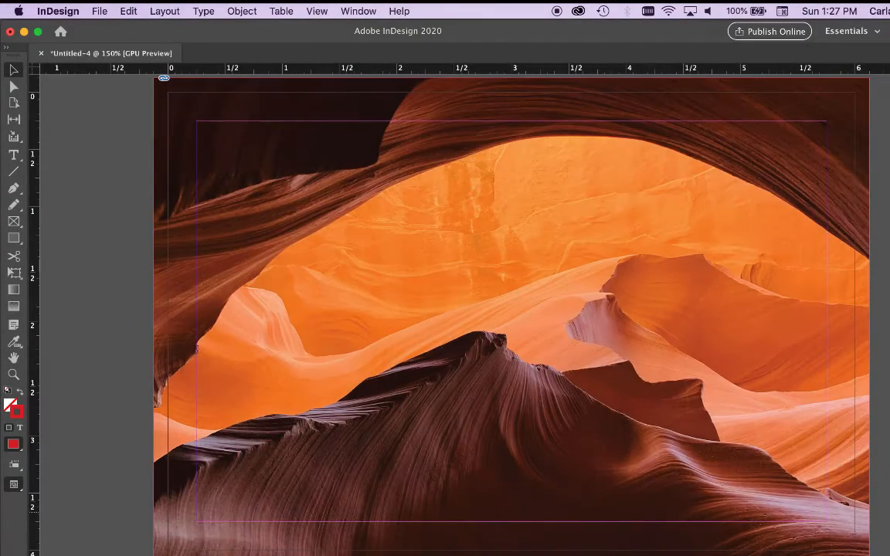
- View the postcard in Preview screen mode and in Bleed screen mode to compare its trimmed and bleed areas
click(318, 11)
mouse_move(463, 226)
click(547, 240)
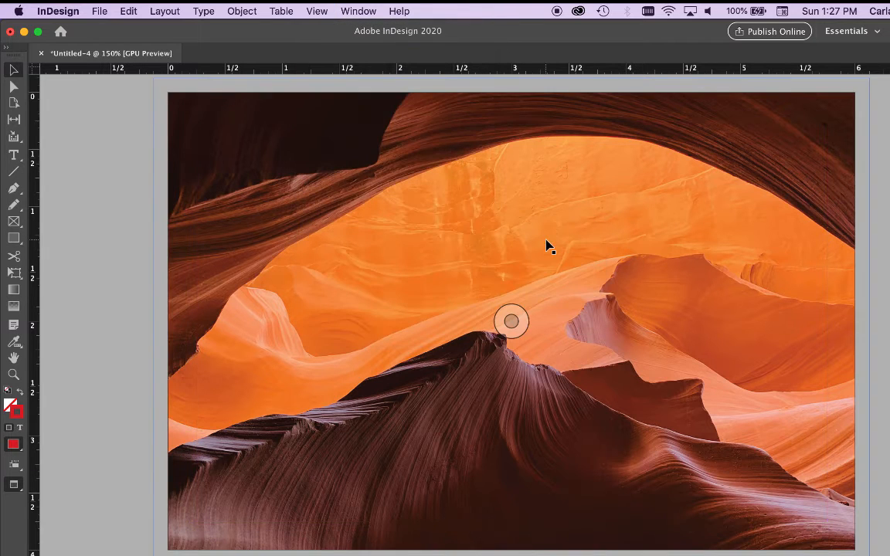
click(318, 10)
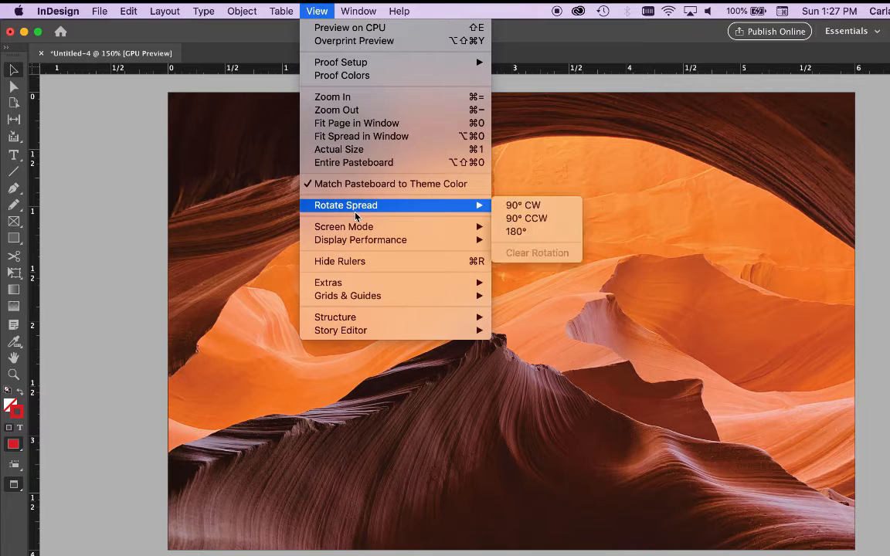
mouse_move(348, 226)
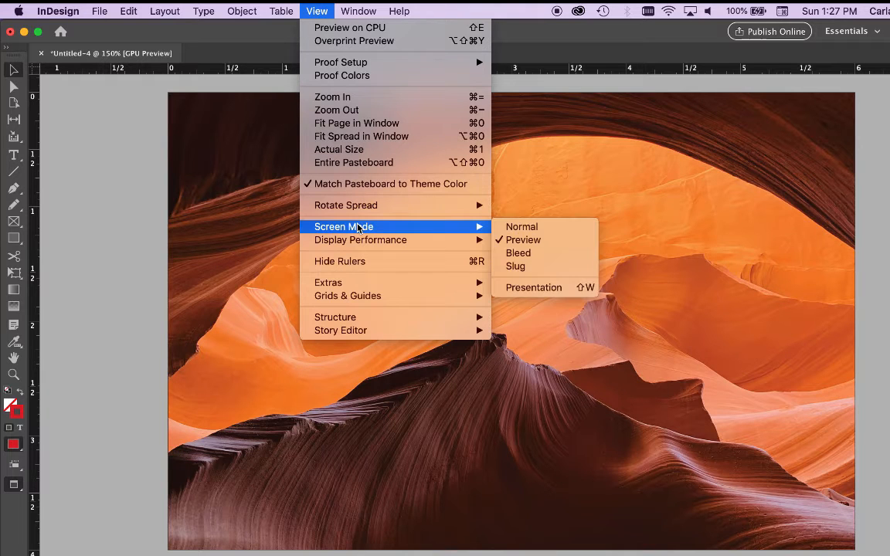
click(536, 255)
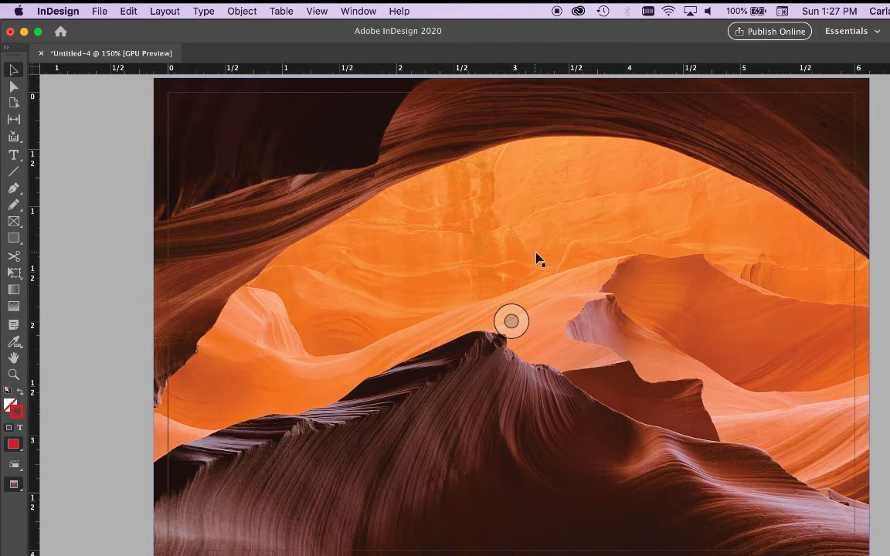
- Switch the postcard's screen mode to Slug
click(320, 9)
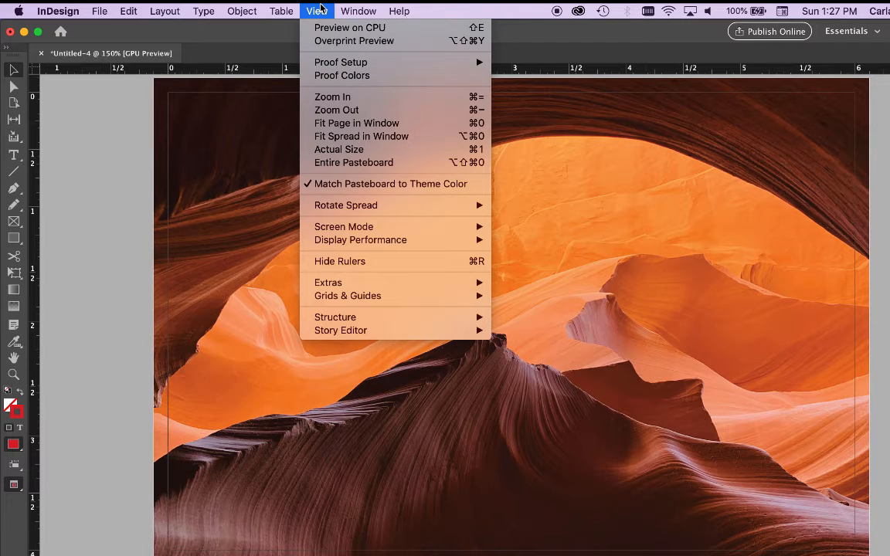
mouse_move(325, 227)
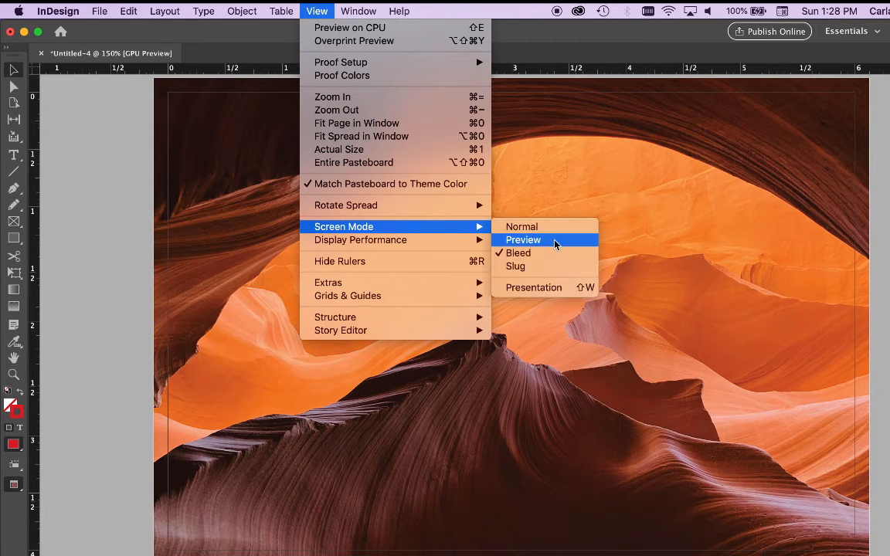
click(556, 268)
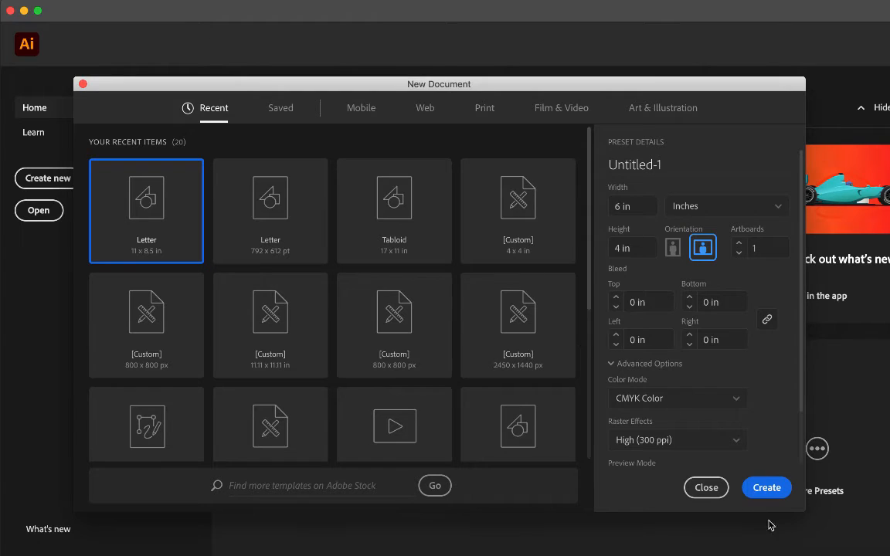
- Switch to Illustrator and create the 6 x 4 in landscape document with a 0.125 in bleed on all sides
click(616, 298)
click(616, 299)
click(616, 310)
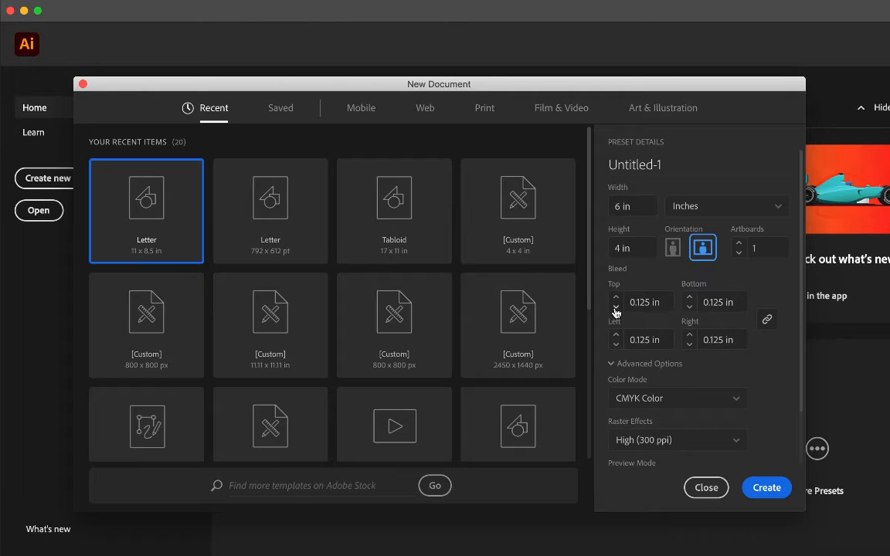
click(763, 488)
- In Document Setup, change the units to inches and set the linked bleed to 0.125 in on all sides
click(154, 10)
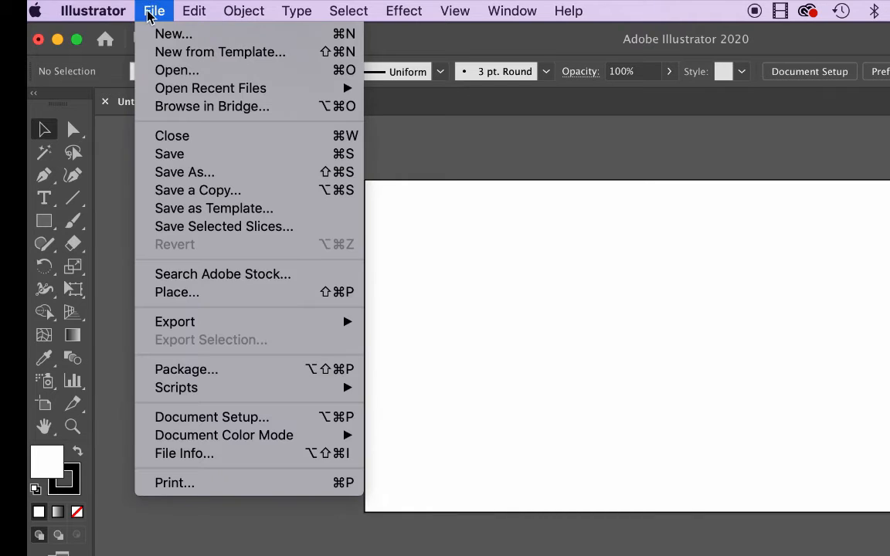
click(199, 418)
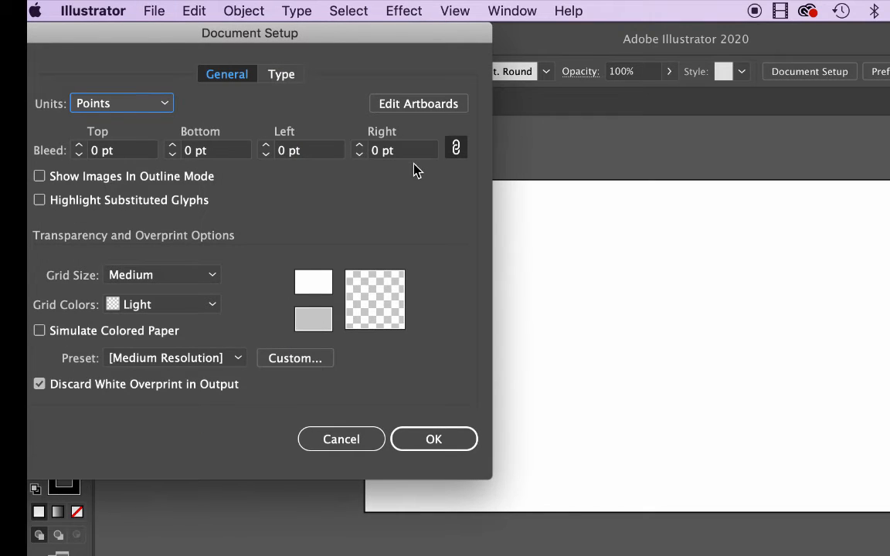
click(130, 105)
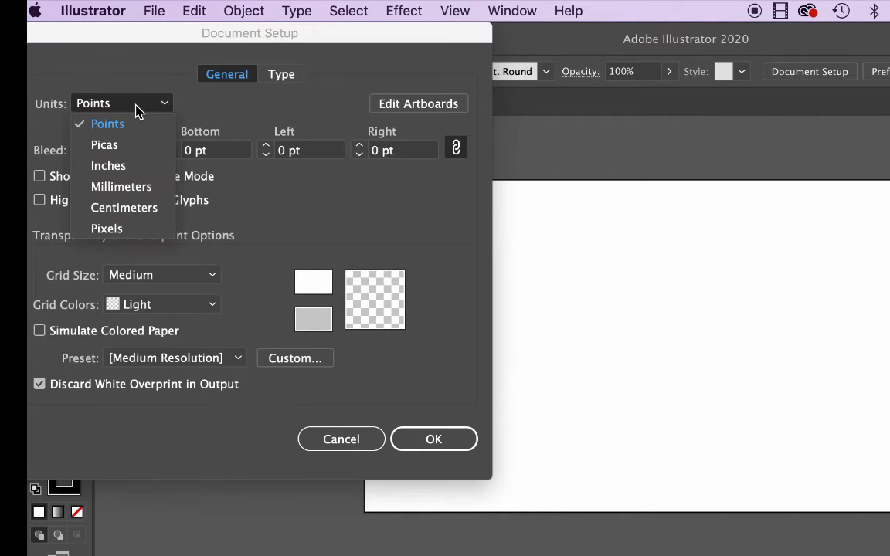
click(133, 166)
double_click(96, 152)
text(0.2in)
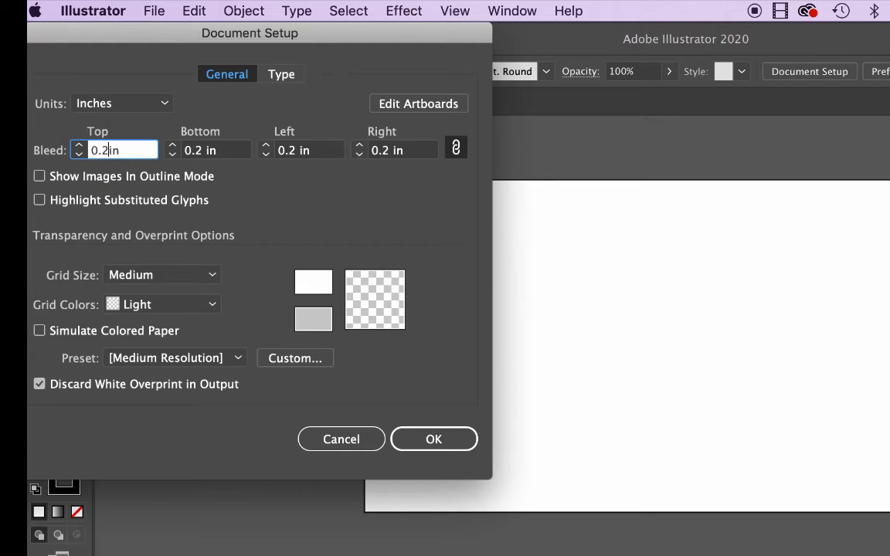
key(BackSpace)
text(12)
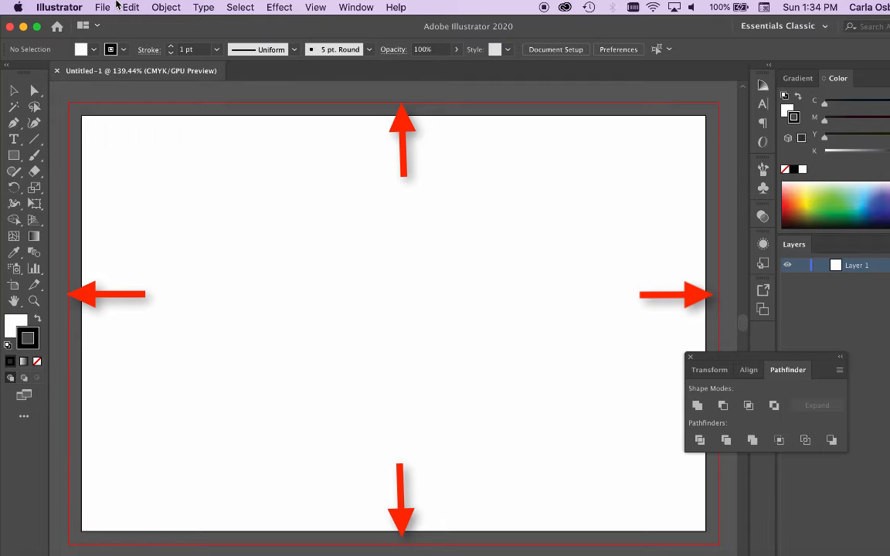
- Place pexels-ahmed-el-aidy-4011947.psd from the upper-left corner of the bleed guides so it fills the bleed area, and deselect it
click(103, 6)
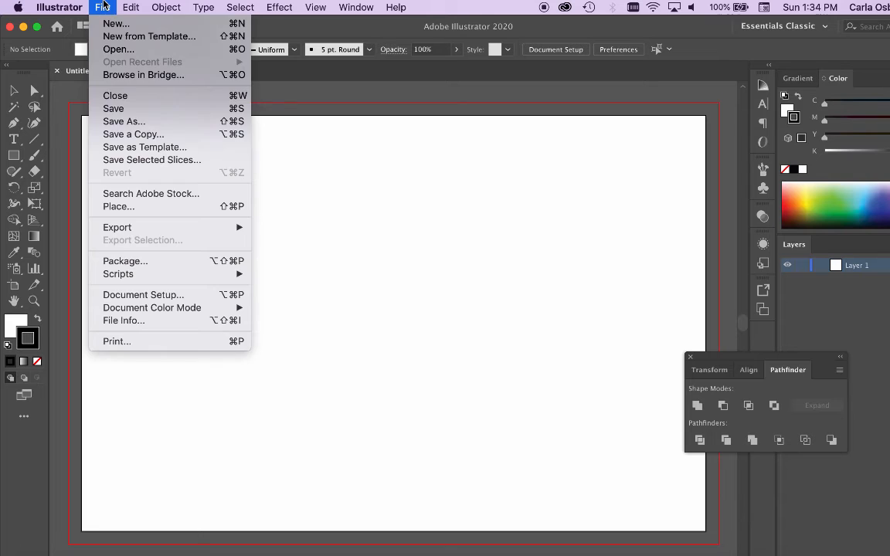
click(138, 207)
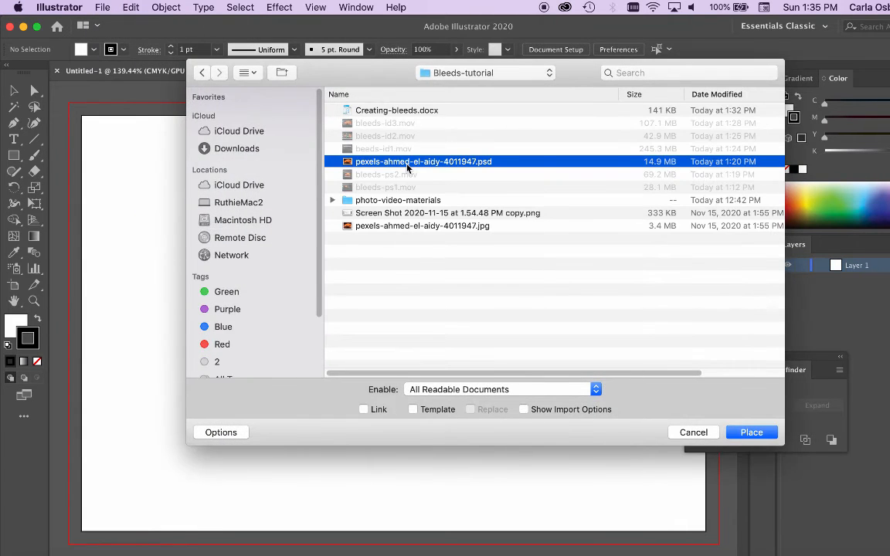
double_click(413, 162)
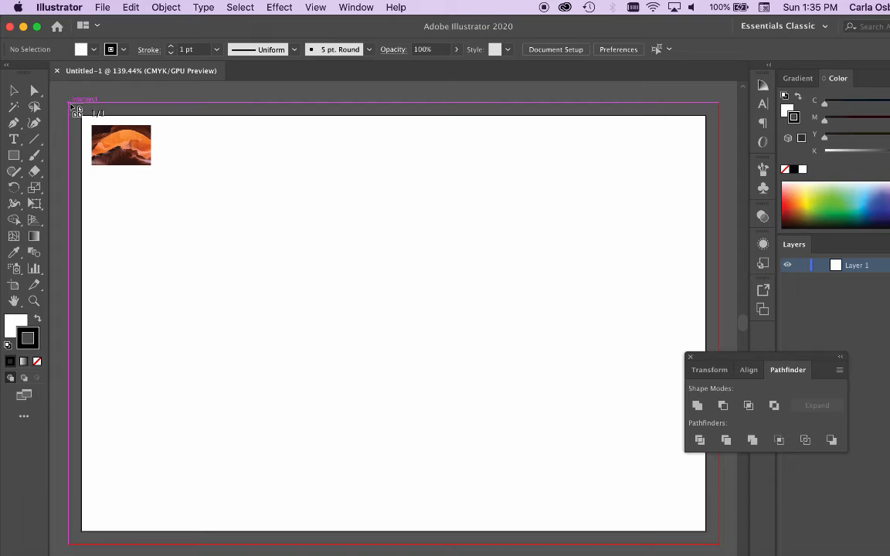
click(70, 103)
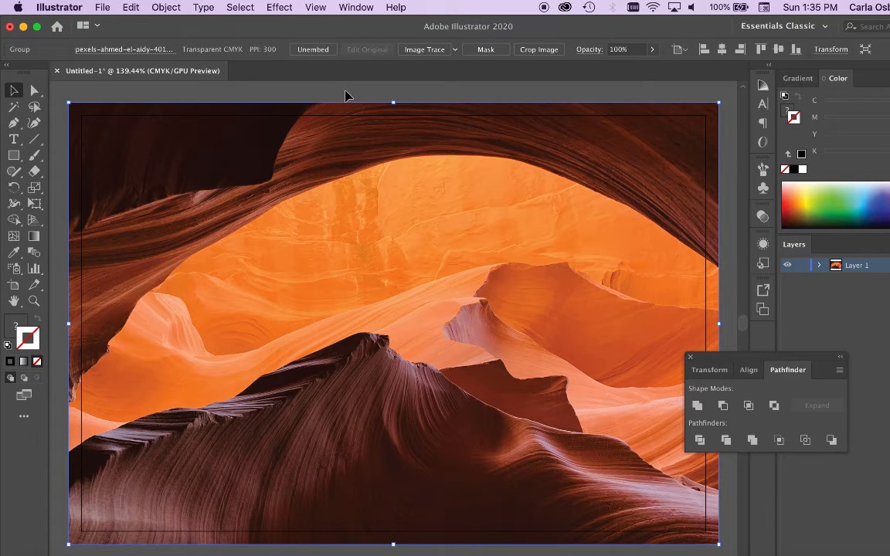
click(313, 85)
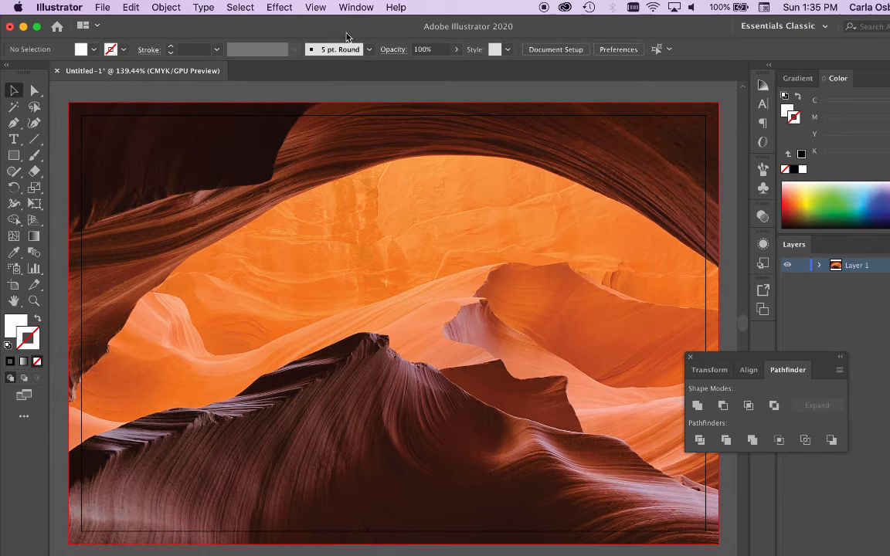
- Turn on Trim View to preview the Illustrator postcard cropped to its artboard
click(317, 7)
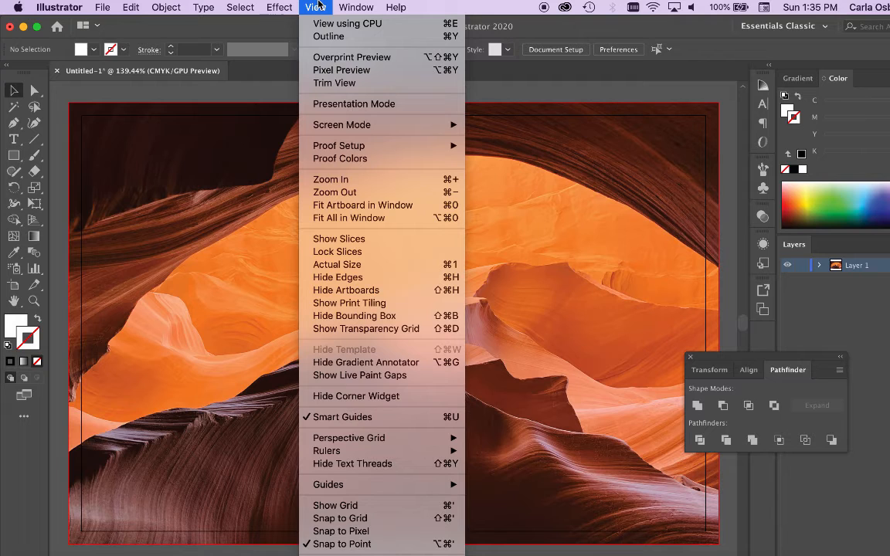
click(335, 83)
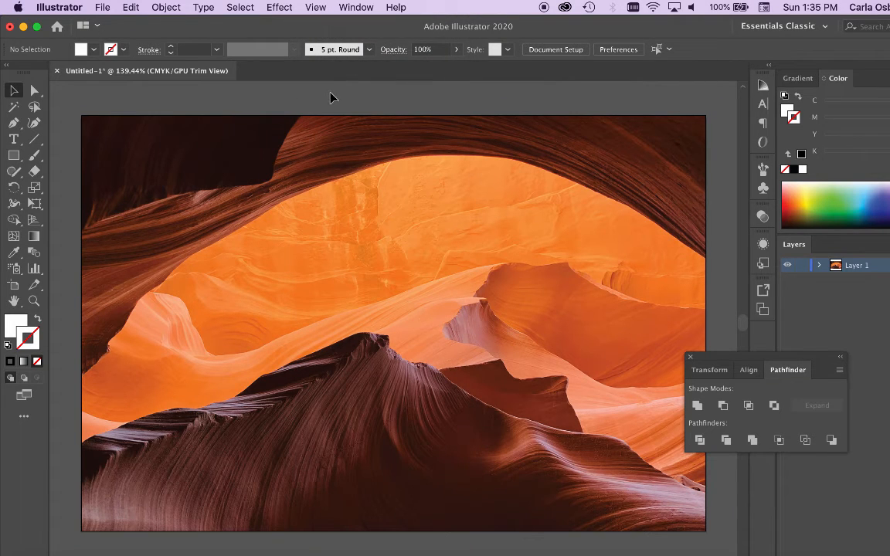
- Try Overprint Preview on the trimmed postcard and turn it back off
click(315, 7)
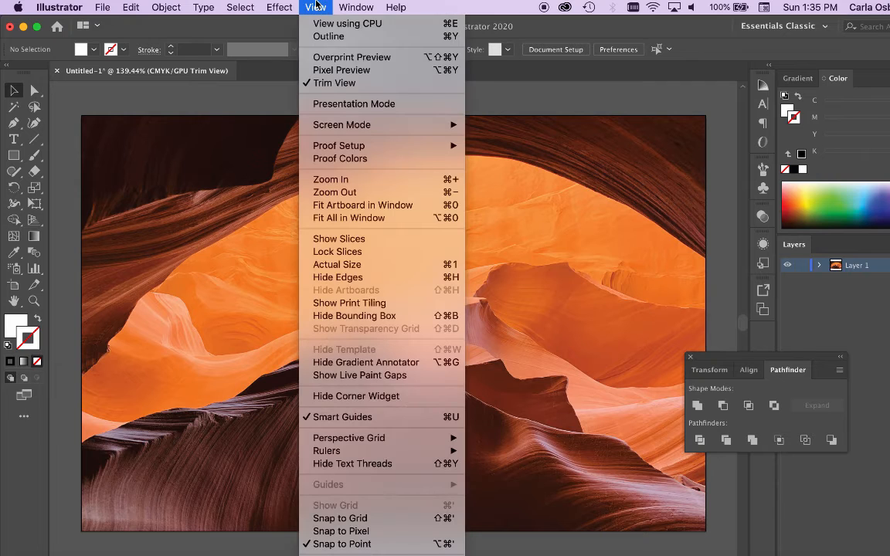
click(326, 59)
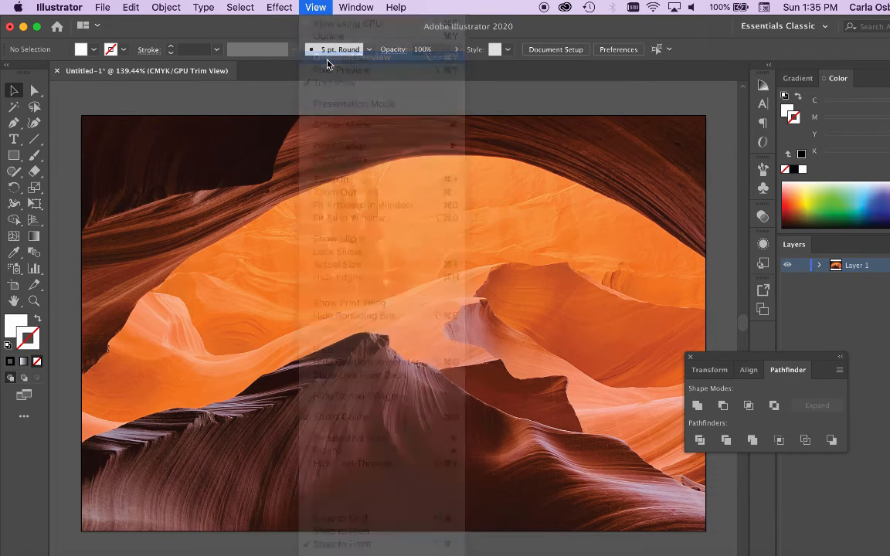
click(315, 7)
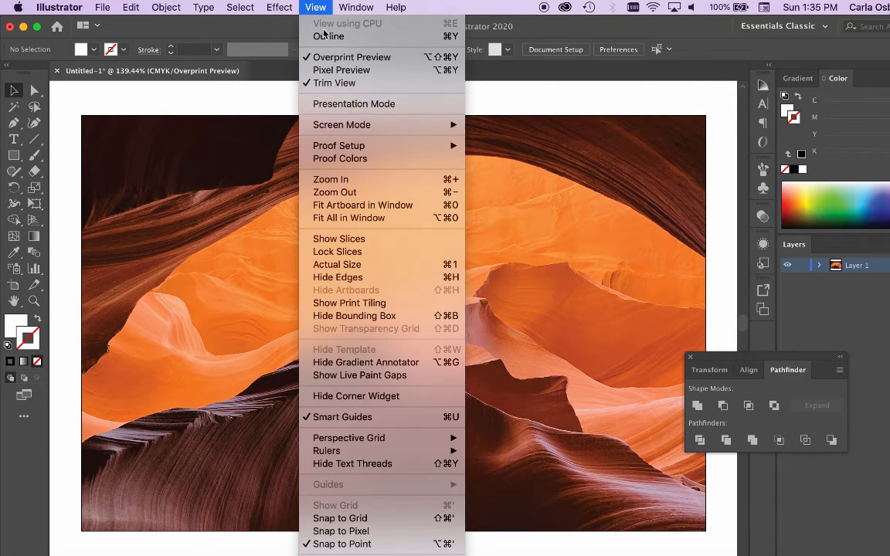
click(332, 58)
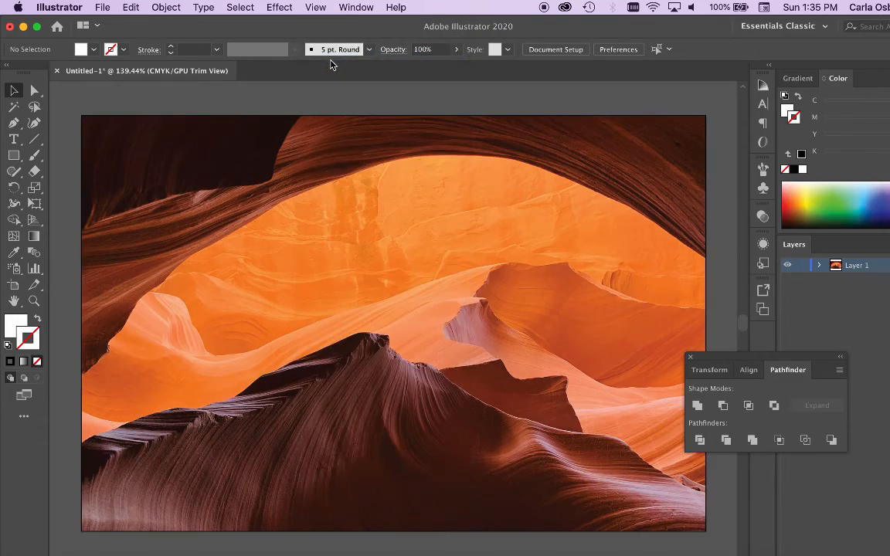
click(314, 7)
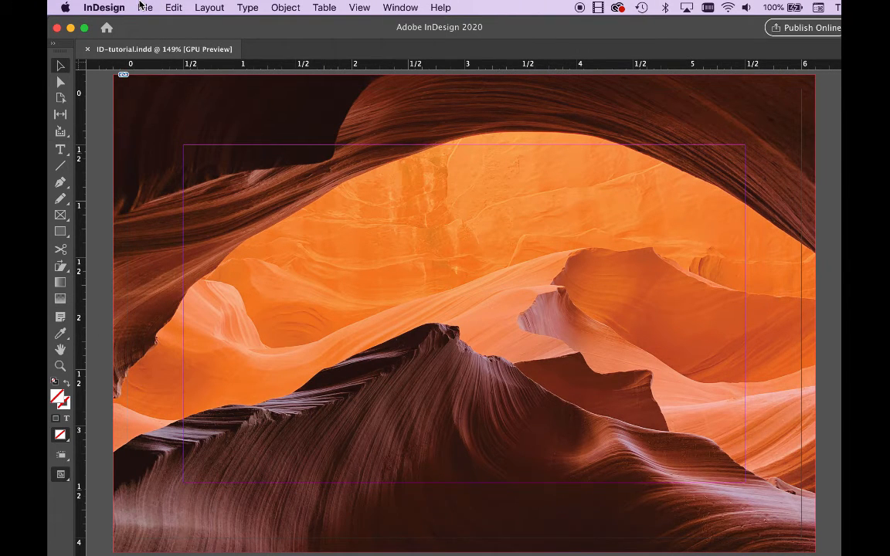
- Switch to InDesign and start exporting the postcard as ID-tutorial.pdf with the [Smallest File Size] PDF preset
click(143, 7)
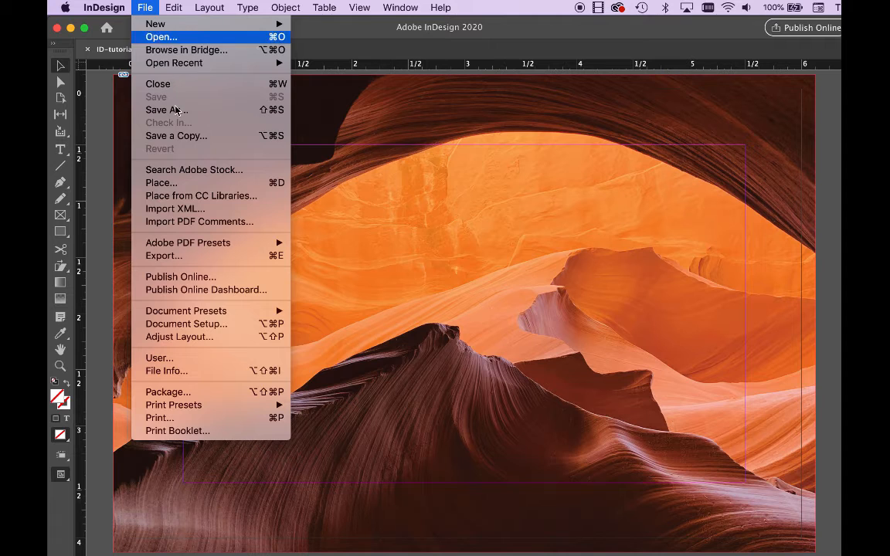
mouse_move(204, 244)
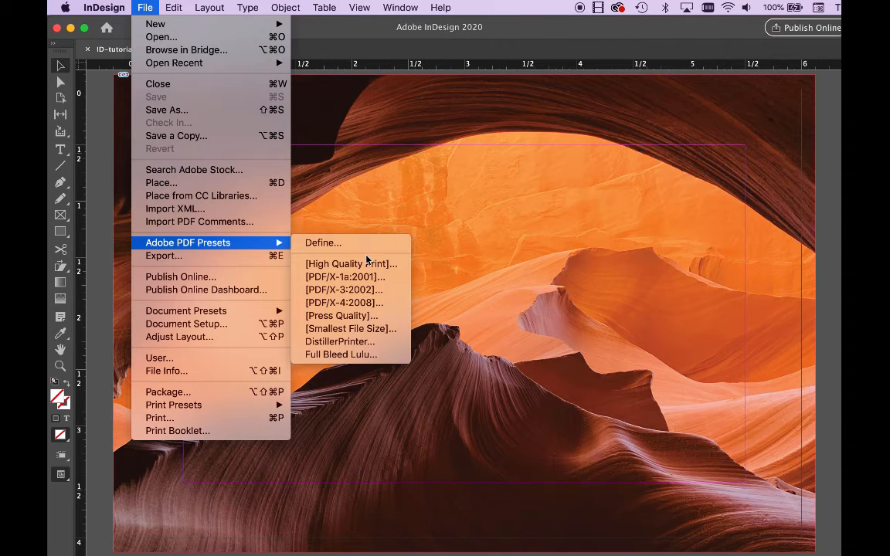
click(384, 336)
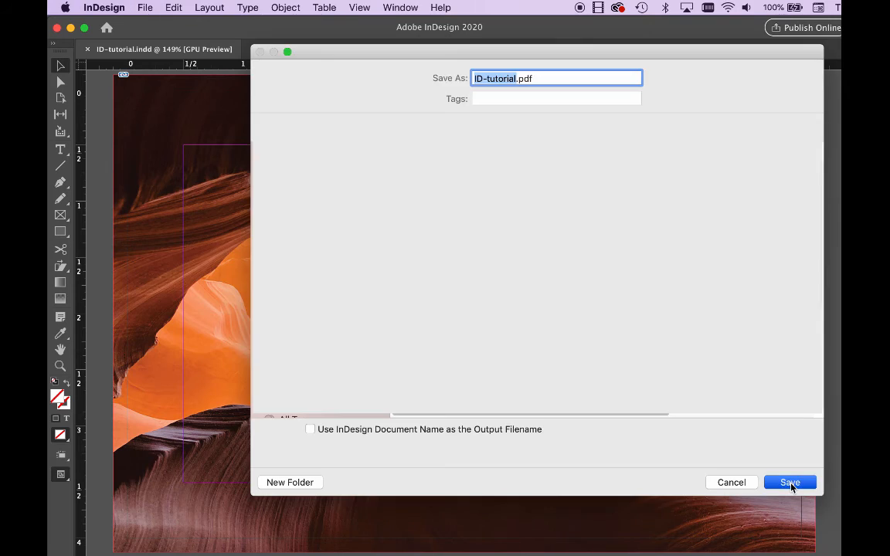
click(789, 483)
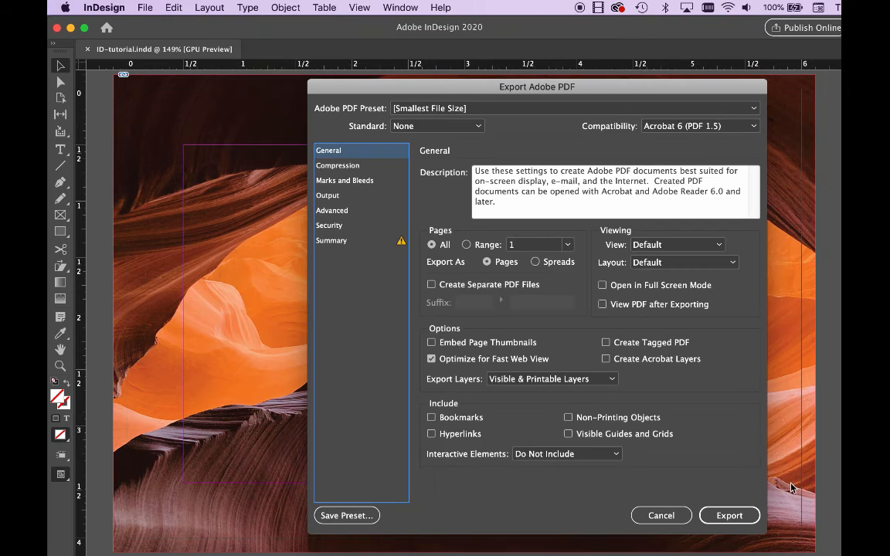
- In the PDF export's Marks and Bleeds settings, enable Crop Marks, leave Use Document Bleed Settings off and set the top bleed to 0.125 in
click(359, 185)
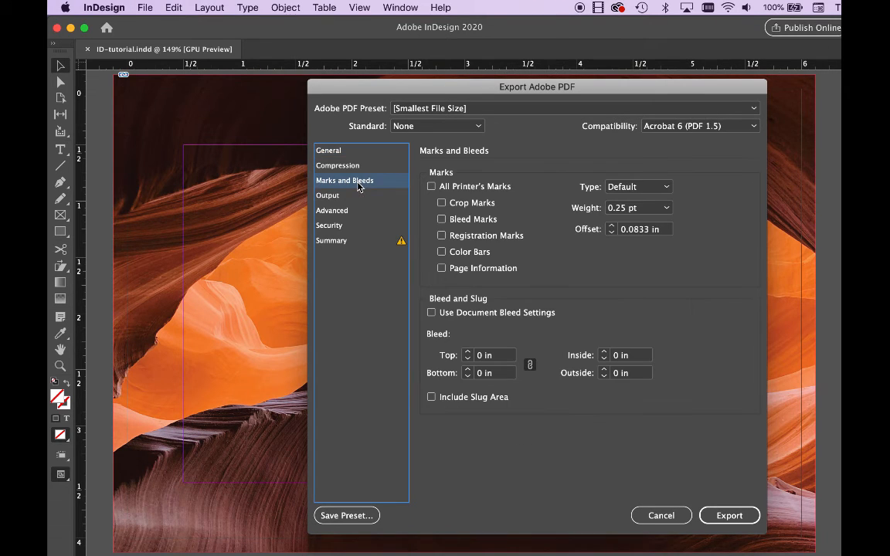
click(441, 203)
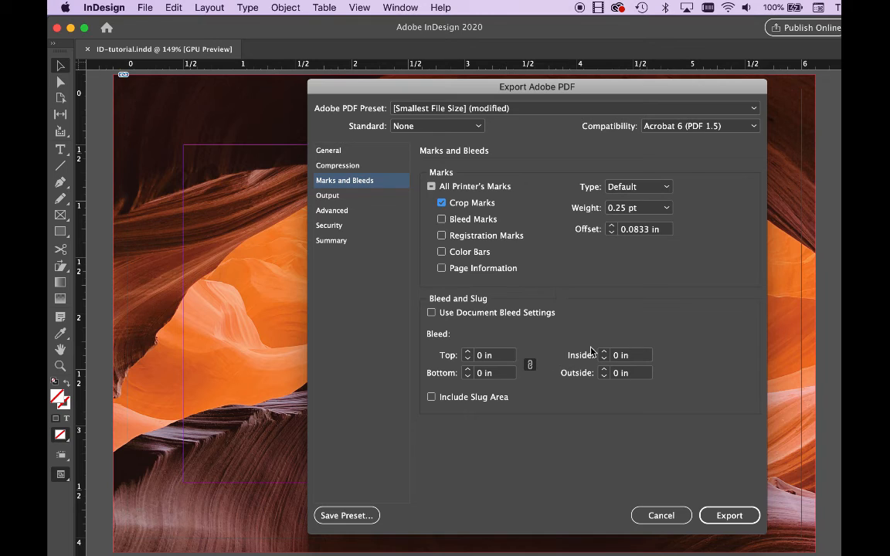
click(432, 313)
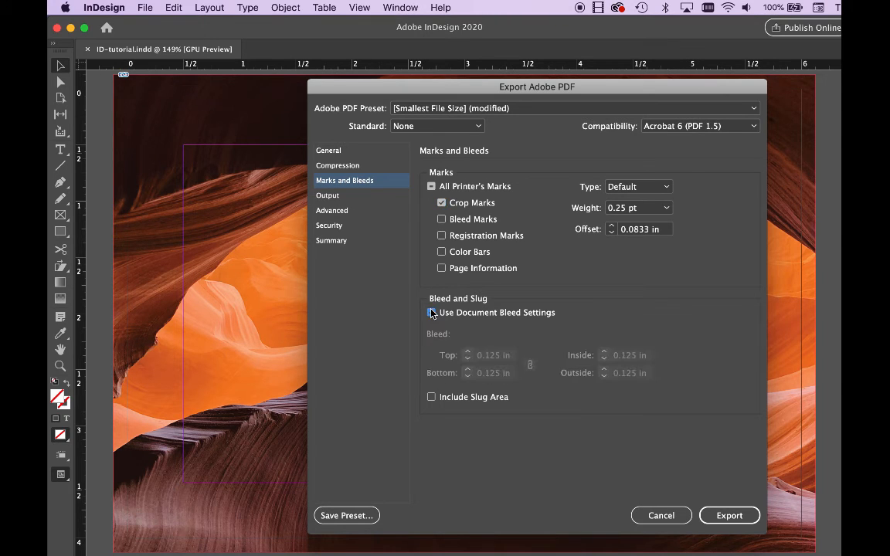
click(432, 313)
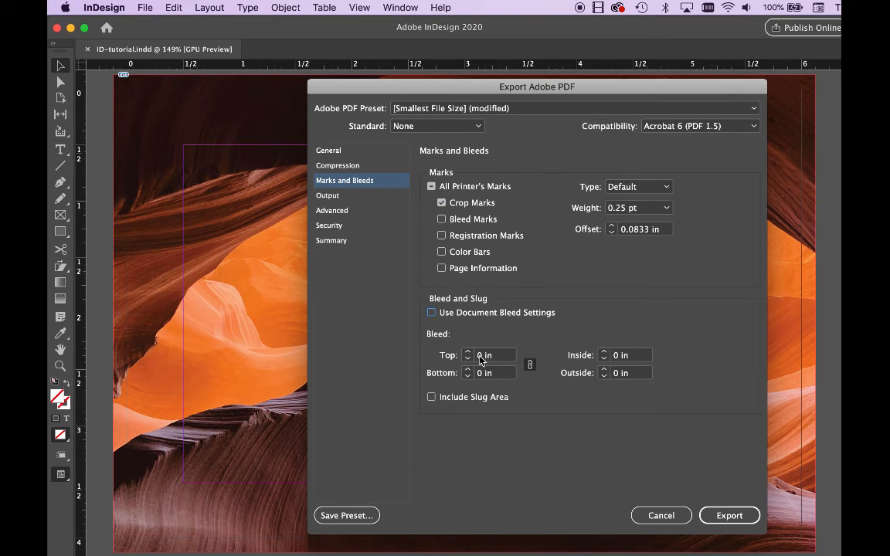
click(480, 356)
text(.125)
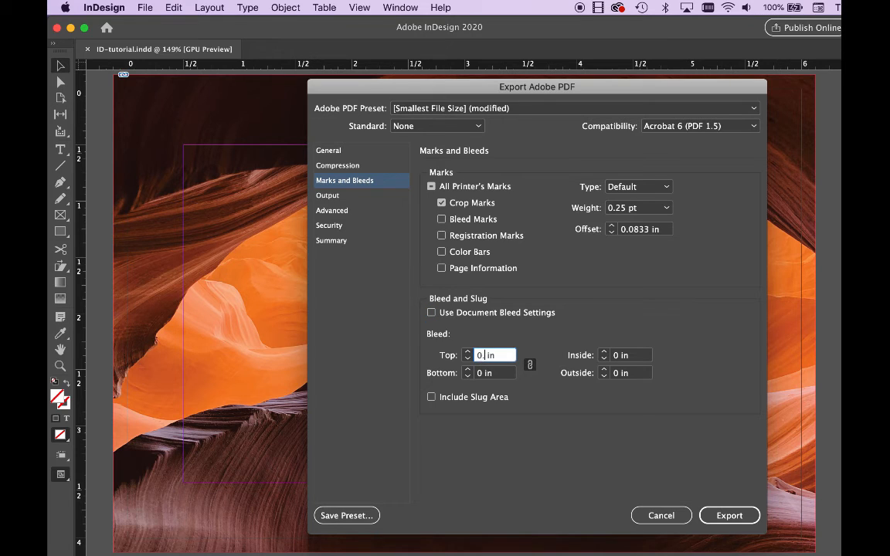
key(Tab)
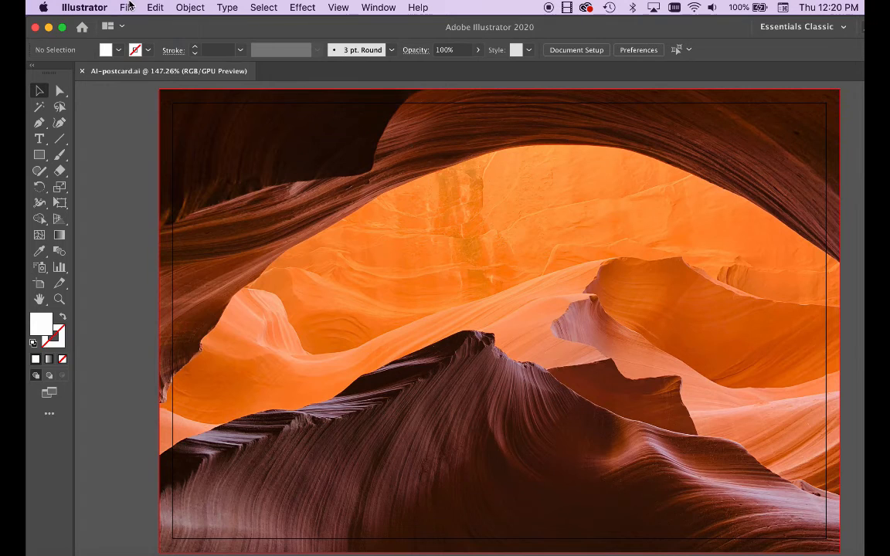
- Switch to Illustrator and save a copy of the postcard in Adobe PDF format as AI-postcard.pdf, continuing to the PDF options
click(127, 9)
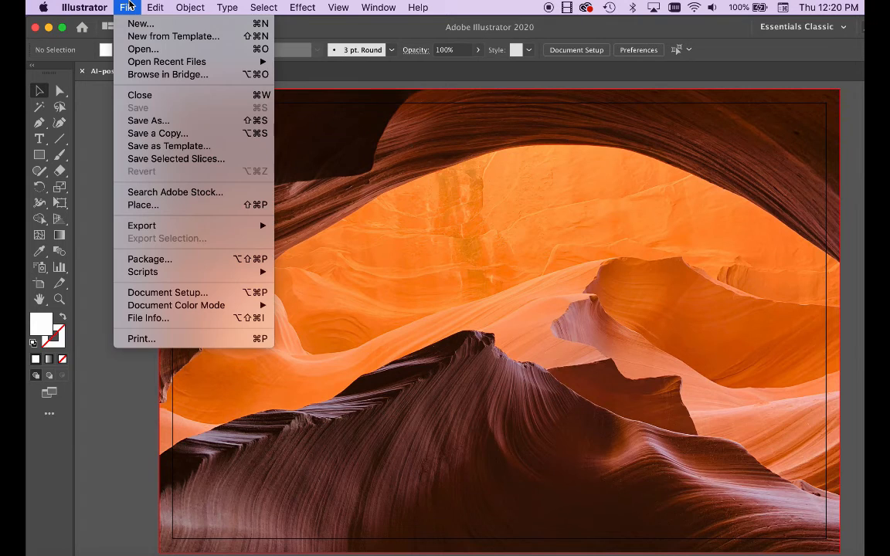
click(149, 121)
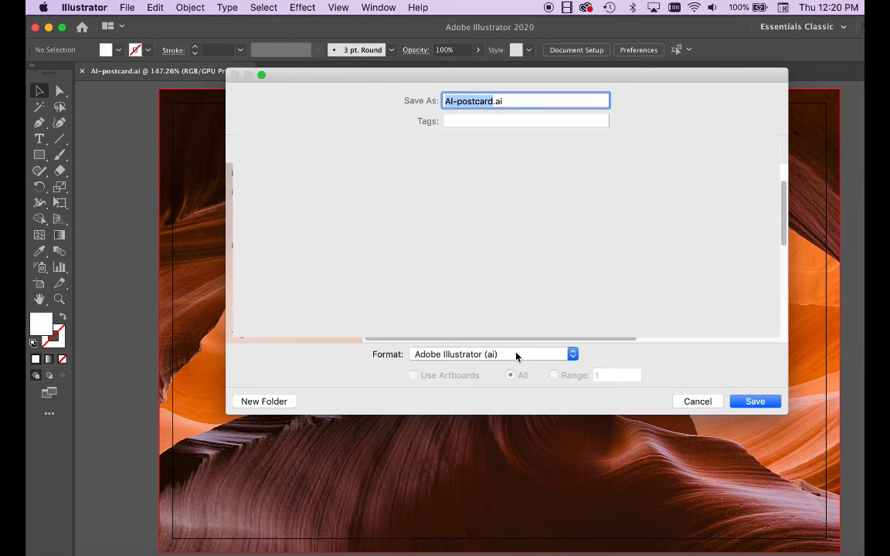
click(464, 354)
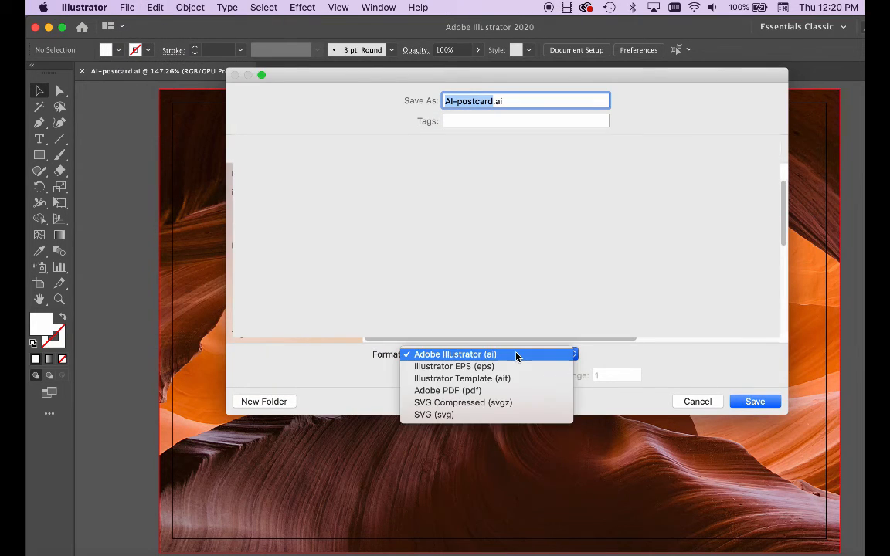
click(519, 396)
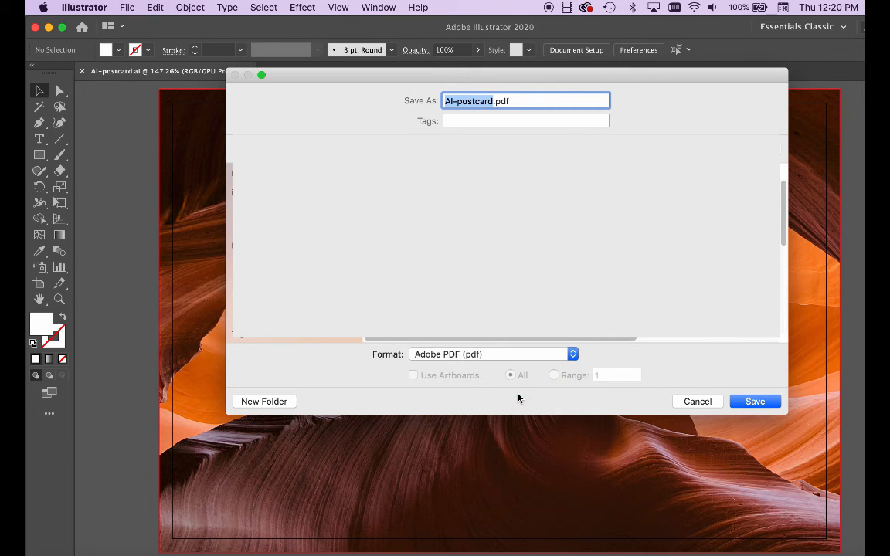
click(756, 402)
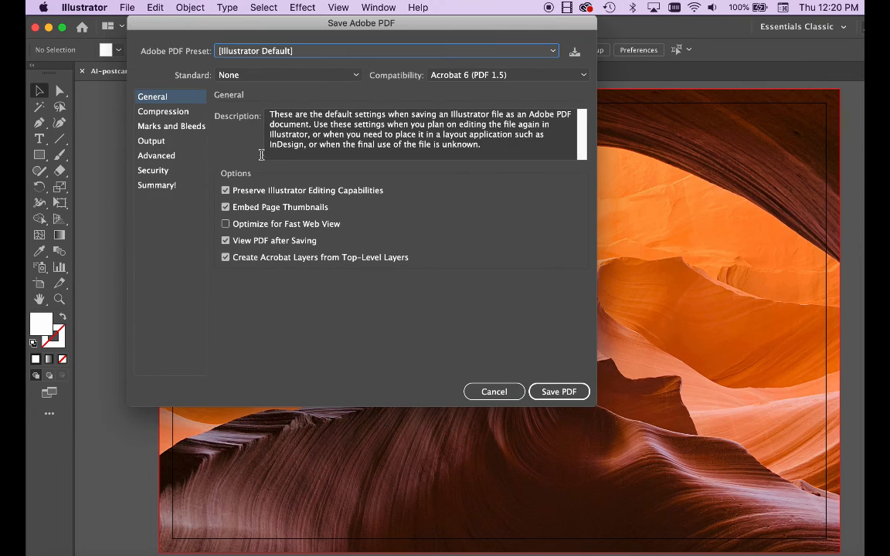
- Add Trim Marks in the PDF's Marks and Bleeds settings and save the PDF
click(173, 127)
click(237, 148)
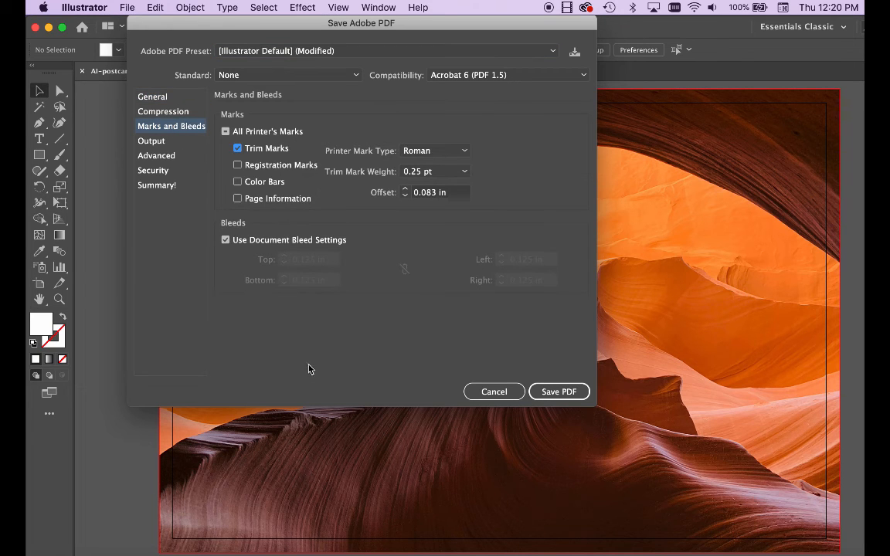
click(559, 392)
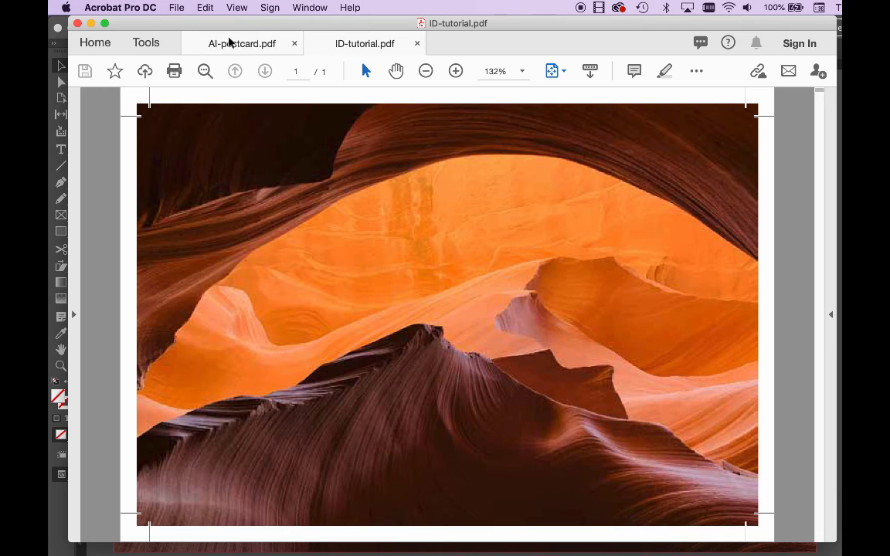
- In Acrobat, view AI-postcard.pdf and return to ID-tutorial.pdf to compare their trim marks and bleeds
click(228, 44)
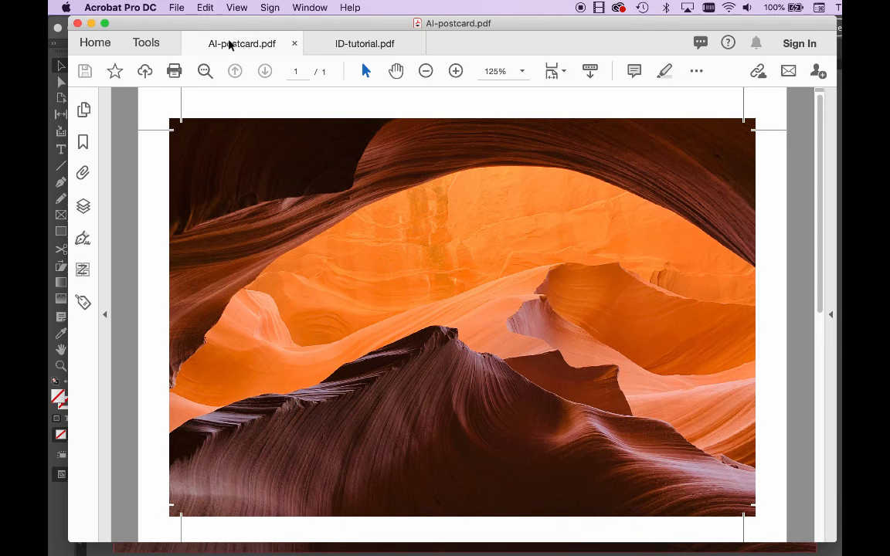
click(323, 48)
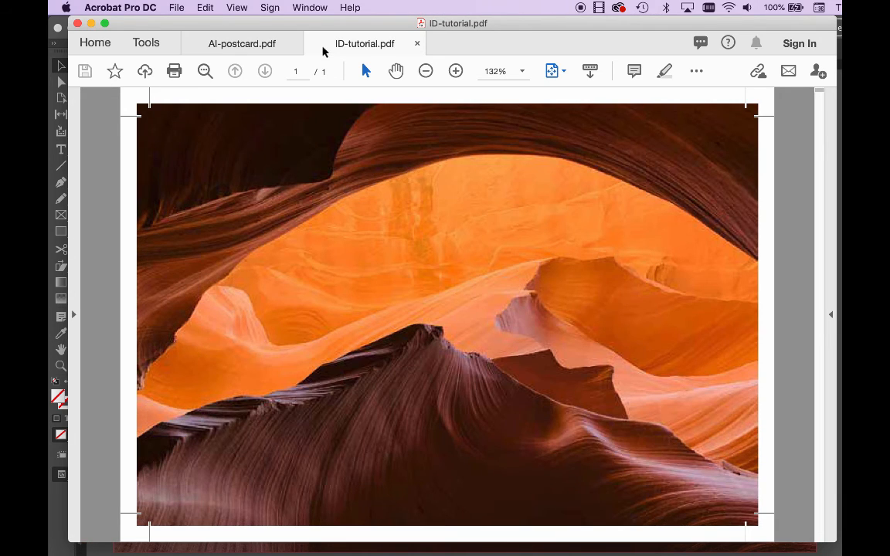